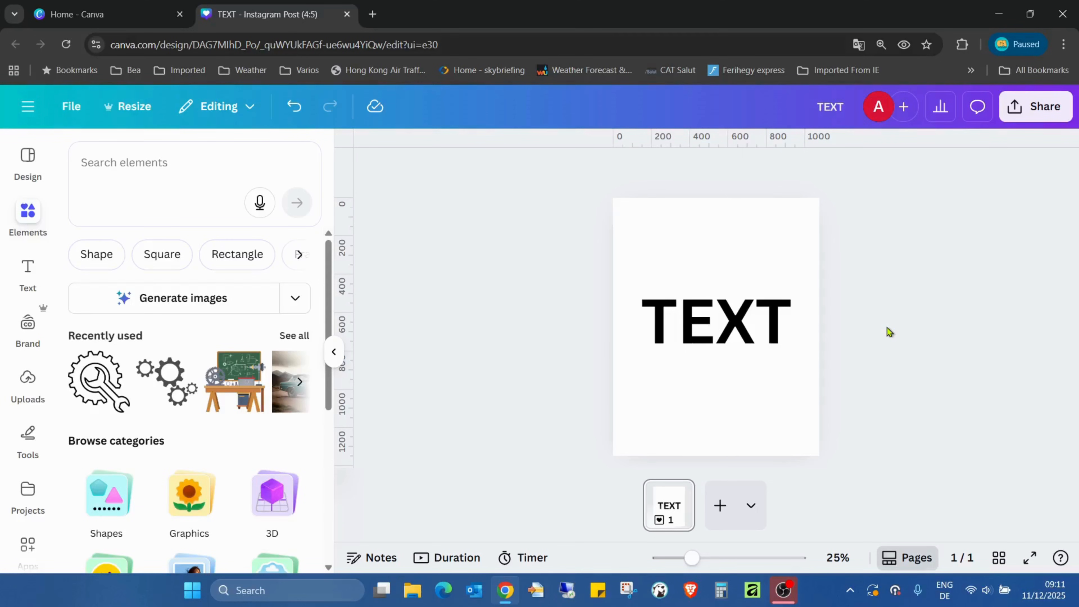
- Preview the starred fonts Gagalin, Anton and Horizon on the TEXT heading, and set it back to Gagalin
left_click(711, 350)
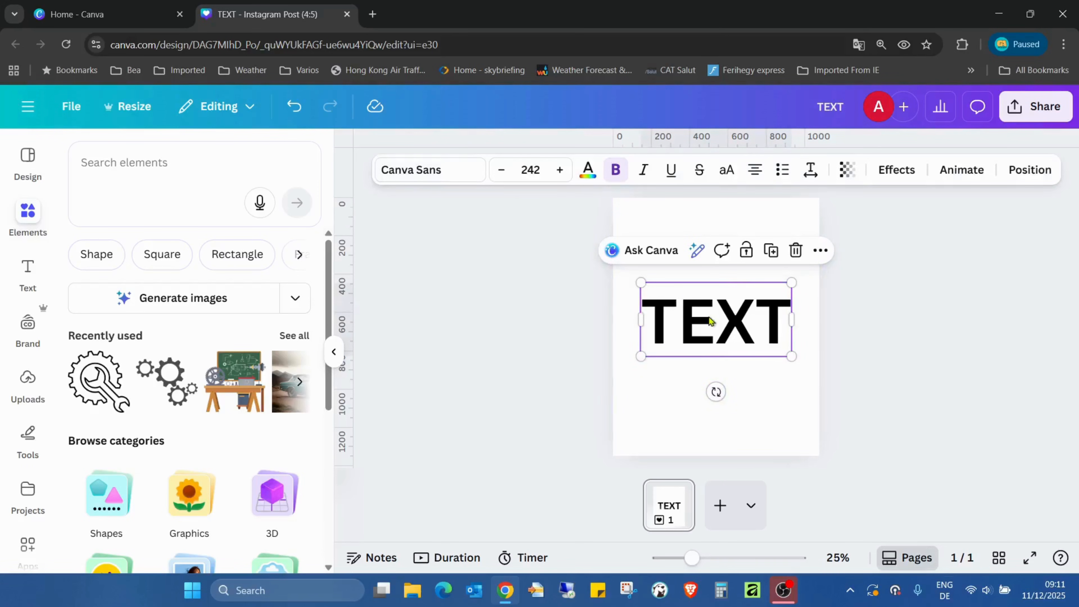
left_click(470, 173)
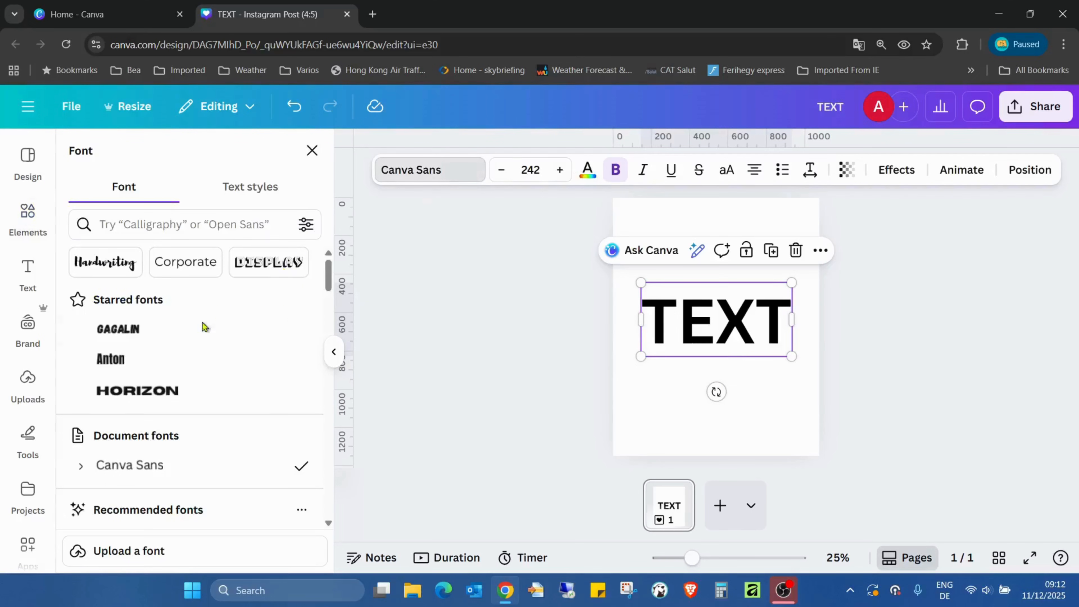
left_click(149, 332)
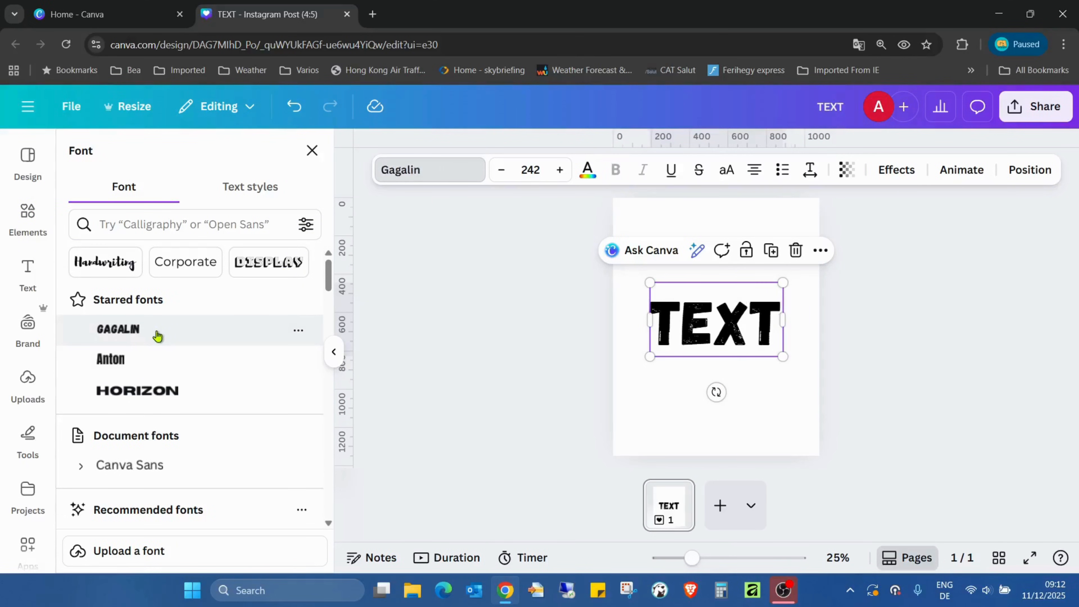
left_click(169, 358)
left_click(188, 388)
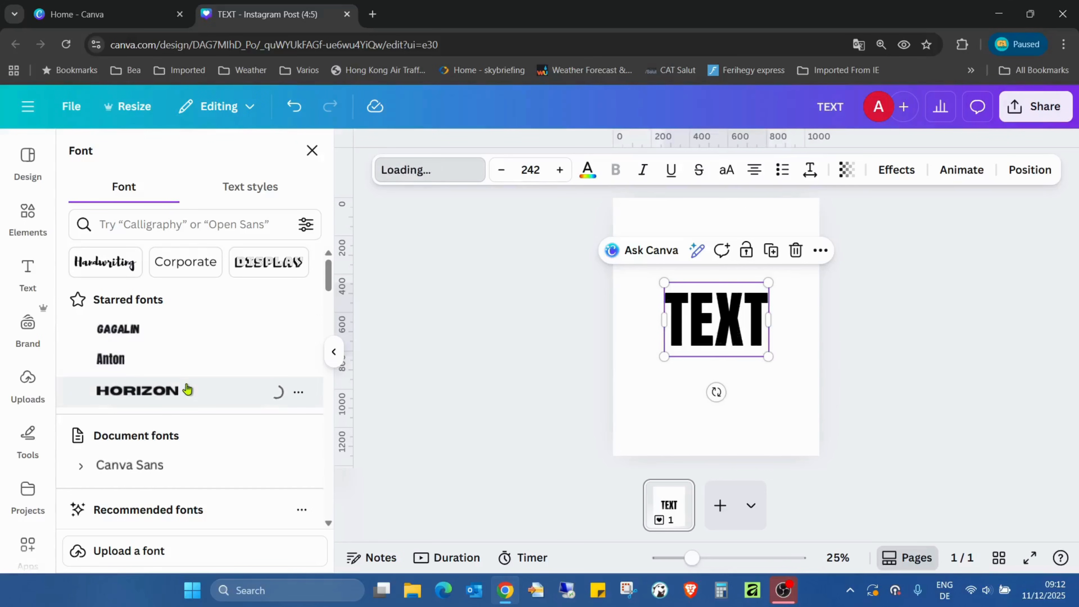
left_click(181, 332)
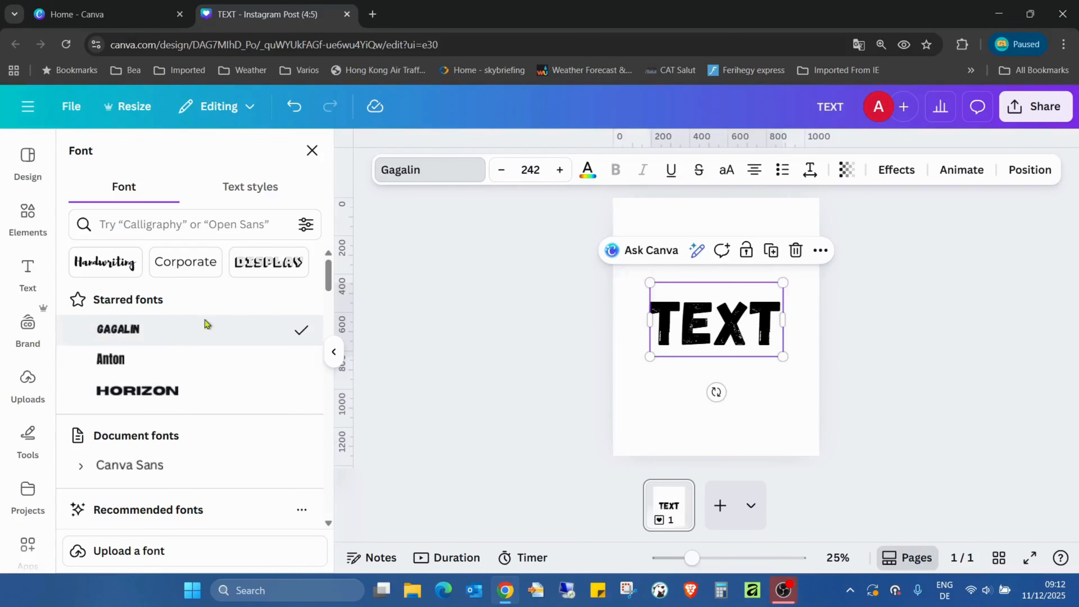
- Find Lilita One among the popular fonts, star it, and check its star option
scroll(270, 311, "down", 10)
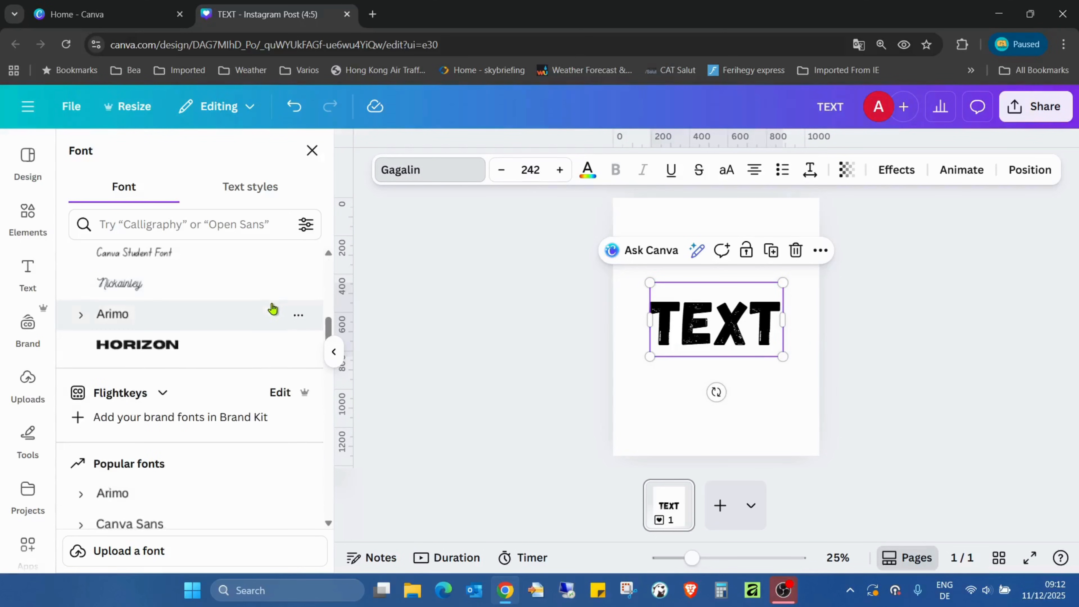
scroll(271, 311, "down", 12)
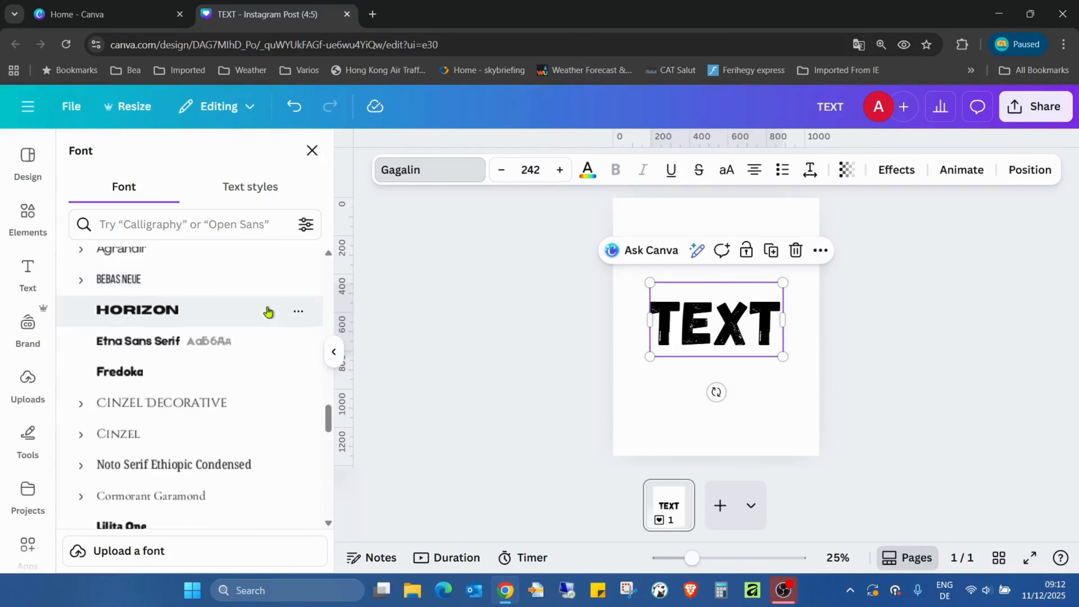
scroll(267, 311, "down", 6)
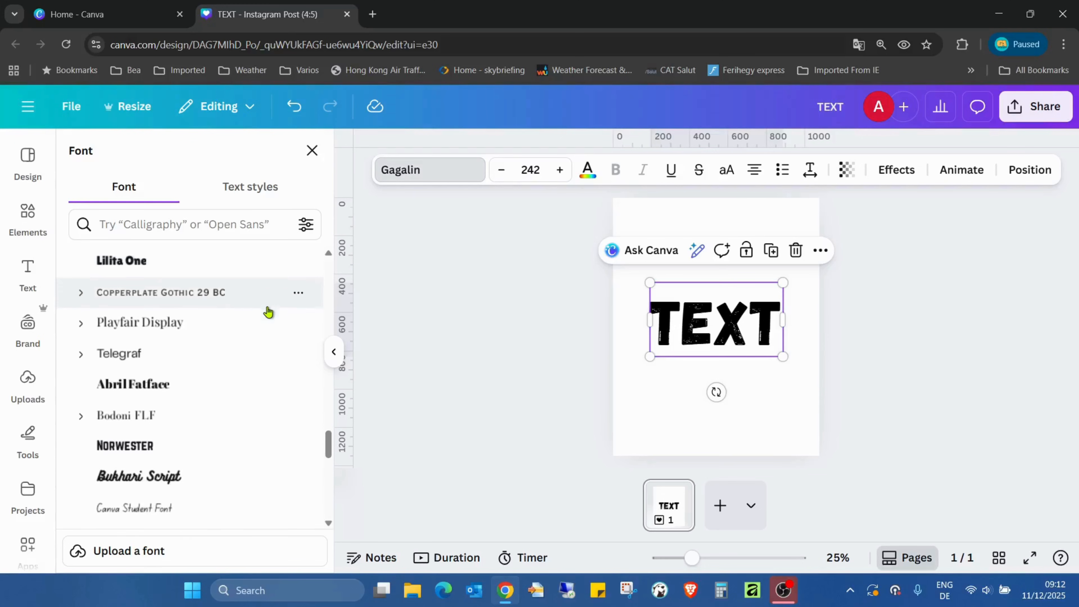
scroll(259, 328, "up", 3)
scroll(269, 349, "down", 3)
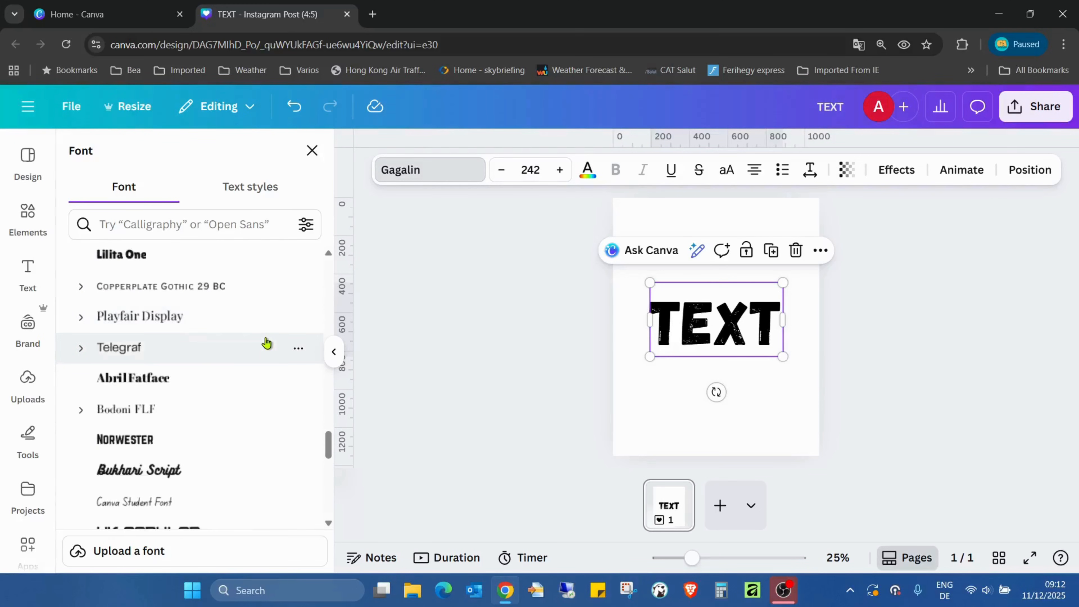
scroll(264, 322, "up", 2)
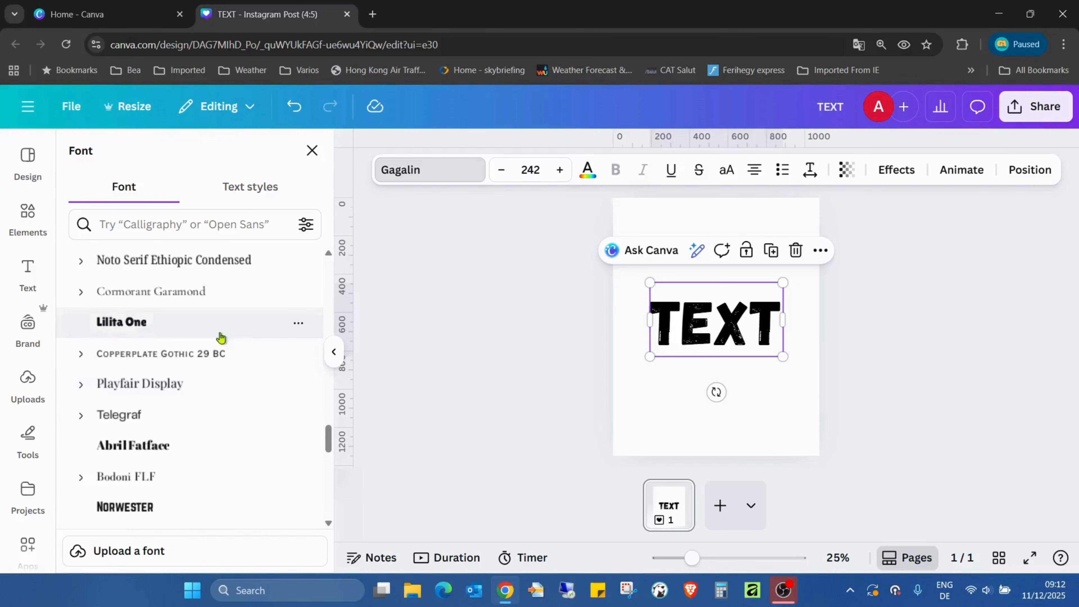
left_click(299, 324)
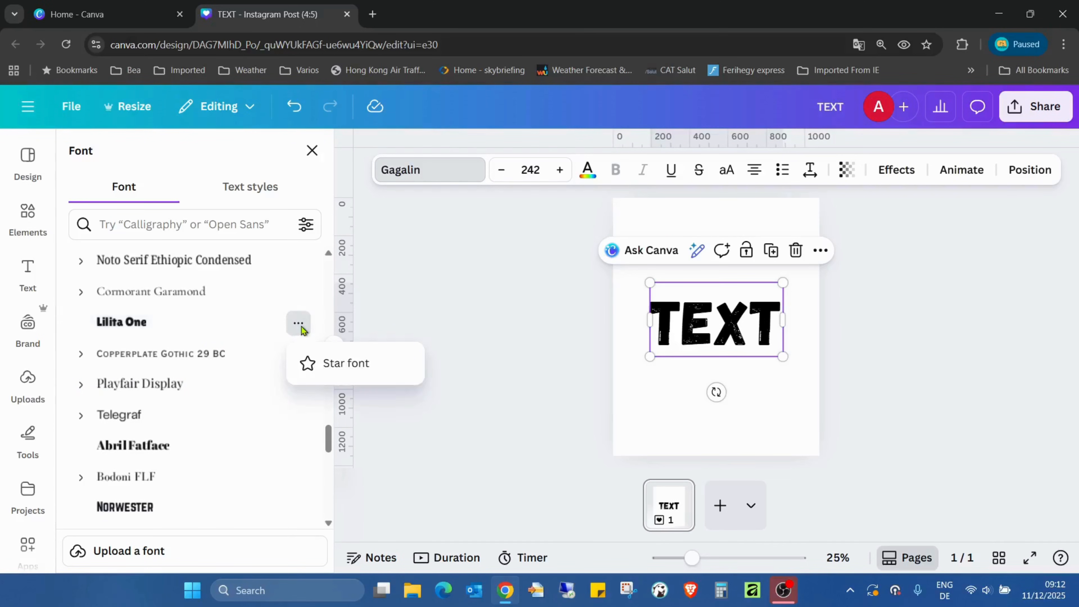
left_click(362, 372)
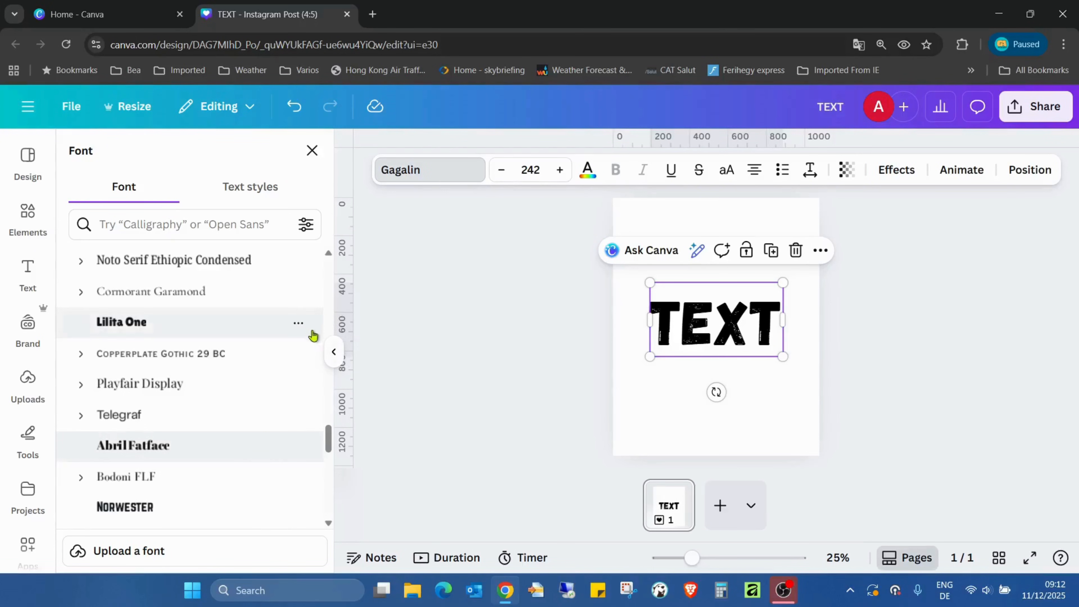
left_click(299, 325)
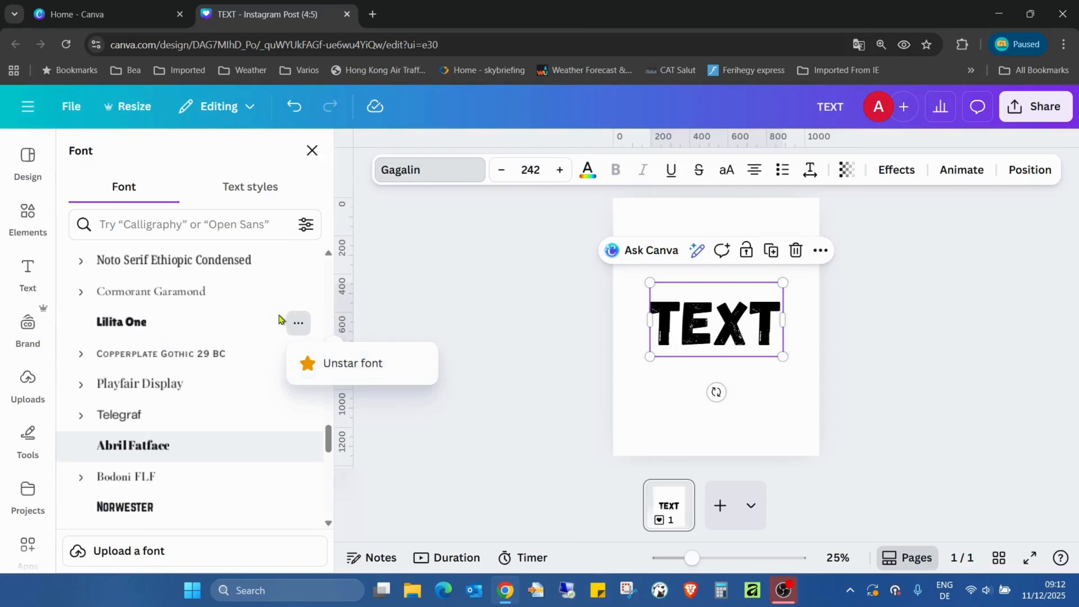
- Review the starred fonts, including the complete list, and close the font choices
scroll(272, 352, "up", 15)
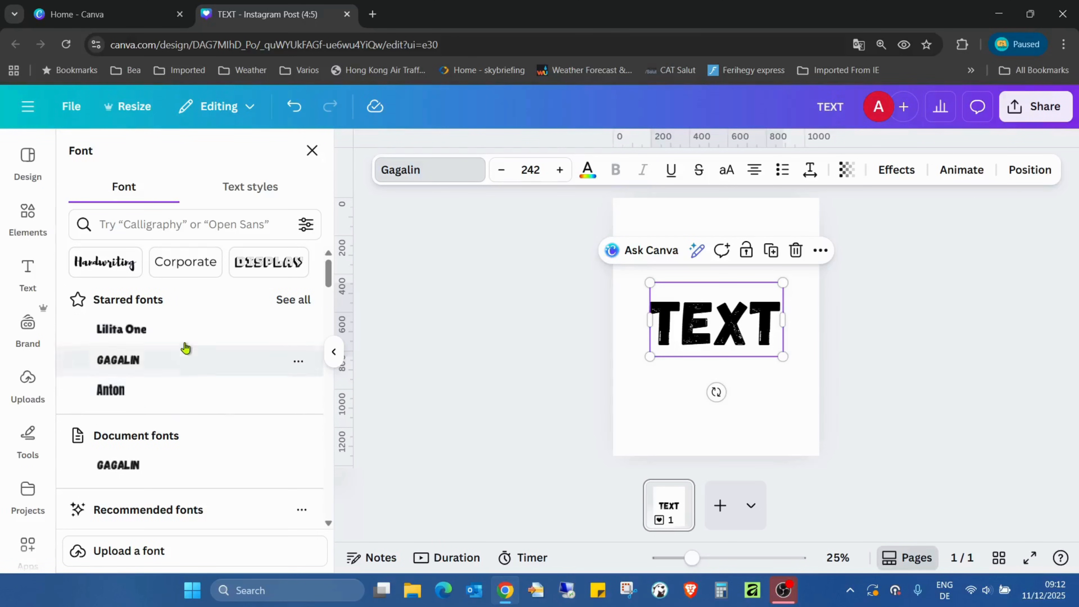
scroll(260, 309, "down", 2)
scroll(247, 311, "up", 2)
left_click(298, 301)
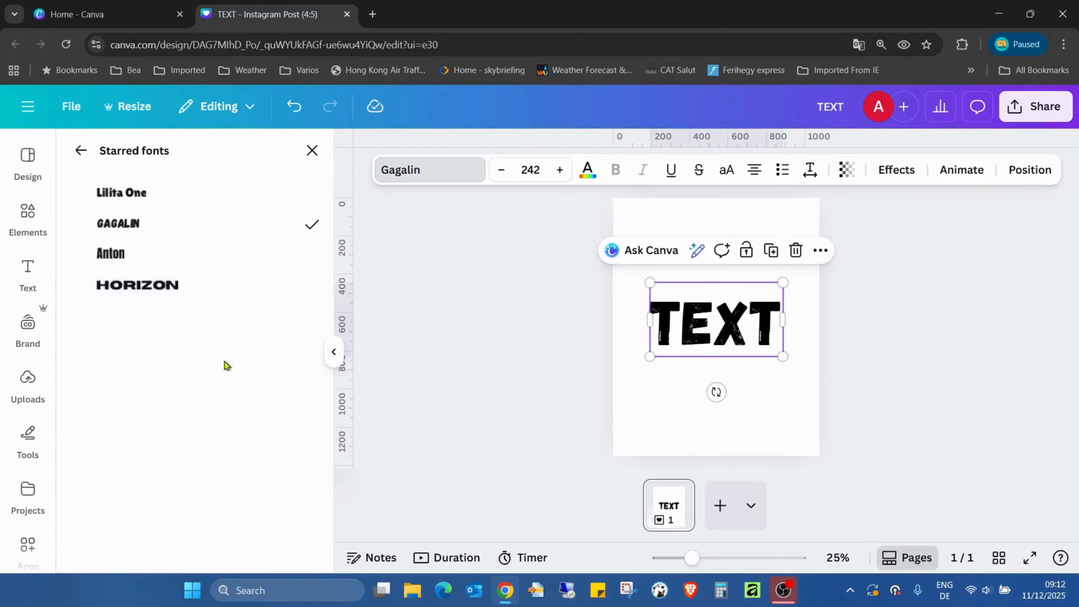
left_click(312, 151)
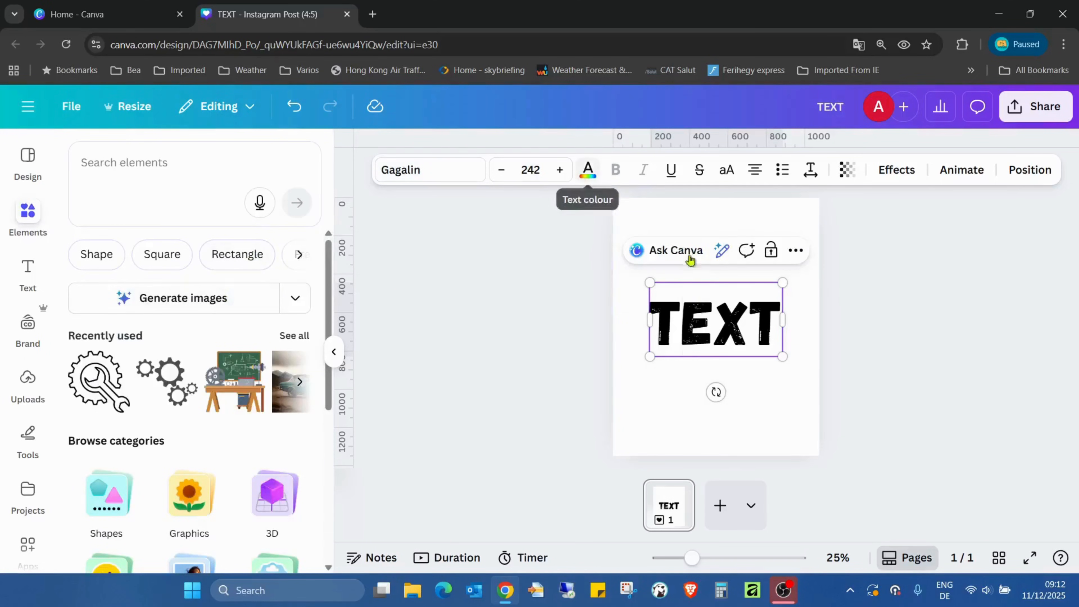
- From the full starred fonts list, try Horizon, Anton and Gagalin on the TEXT heading, and set it to Lilita One
left_click(780, 396)
left_click(718, 331)
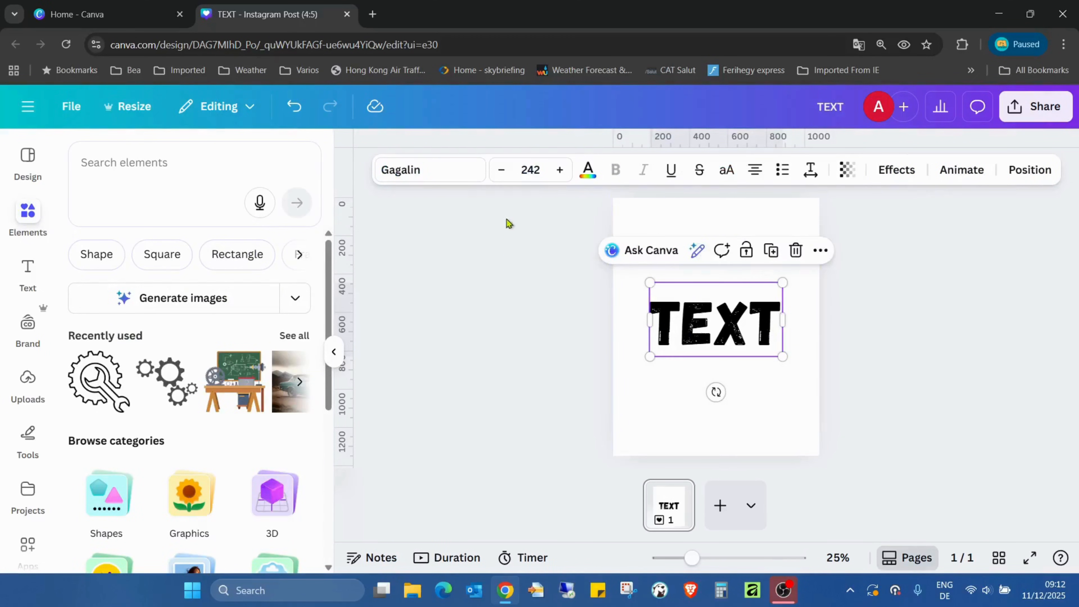
left_click(402, 183)
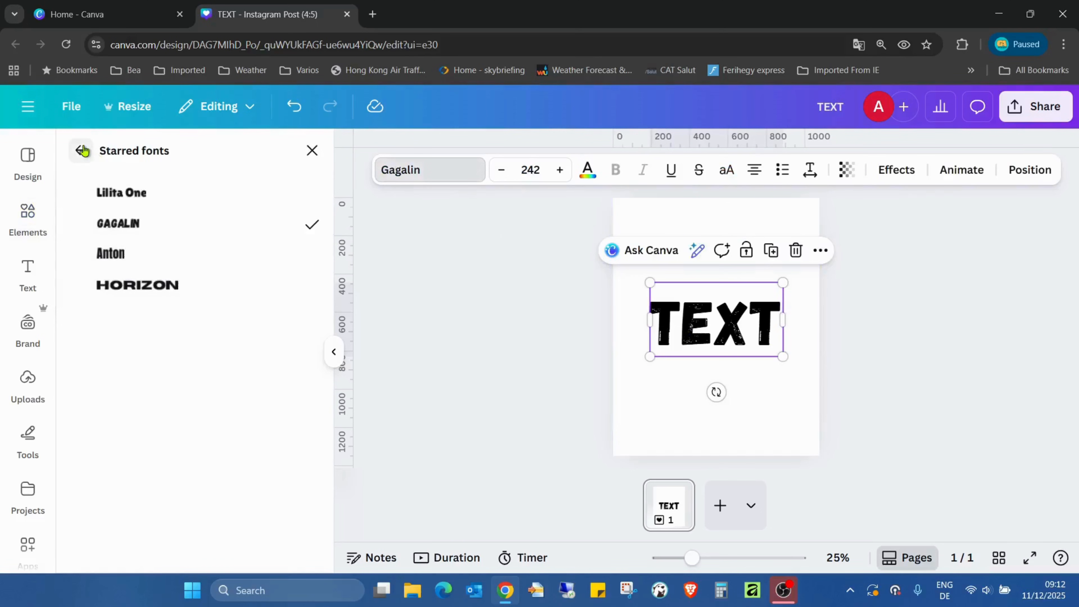
left_click(91, 151)
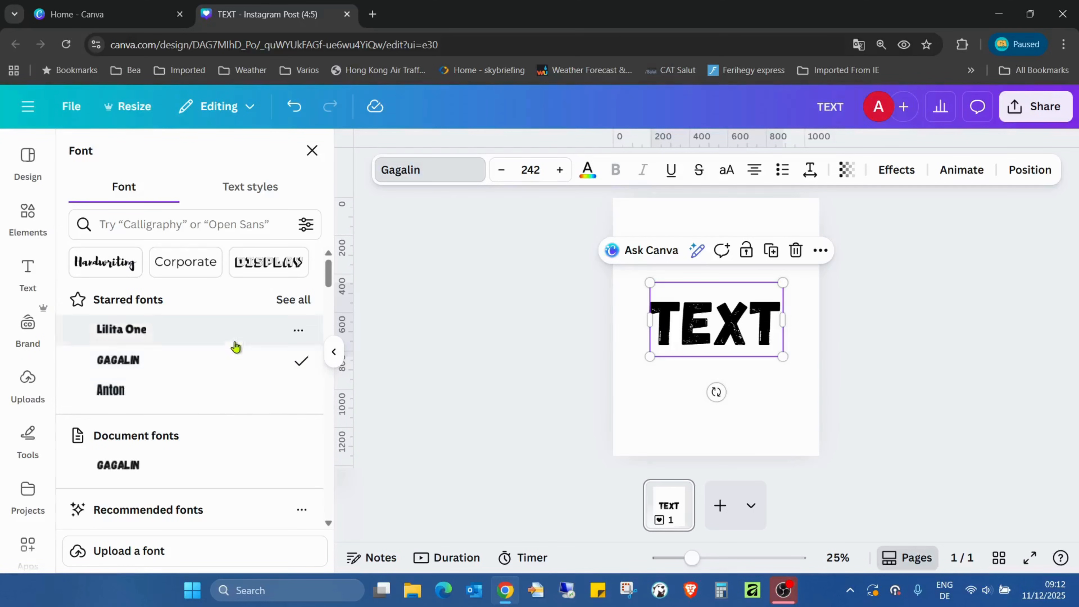
left_click(294, 301)
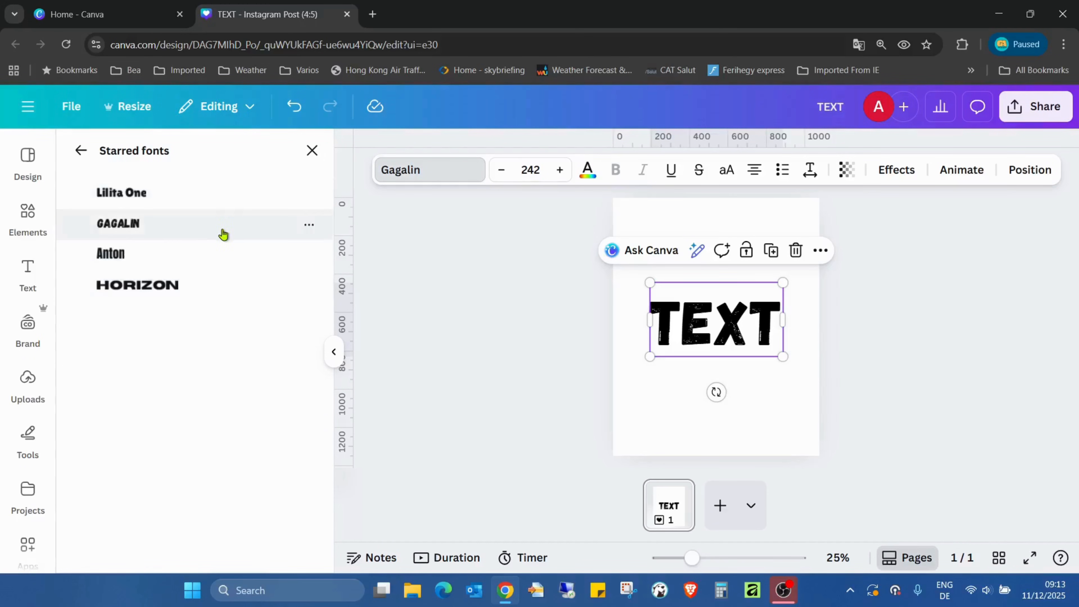
left_click(250, 283)
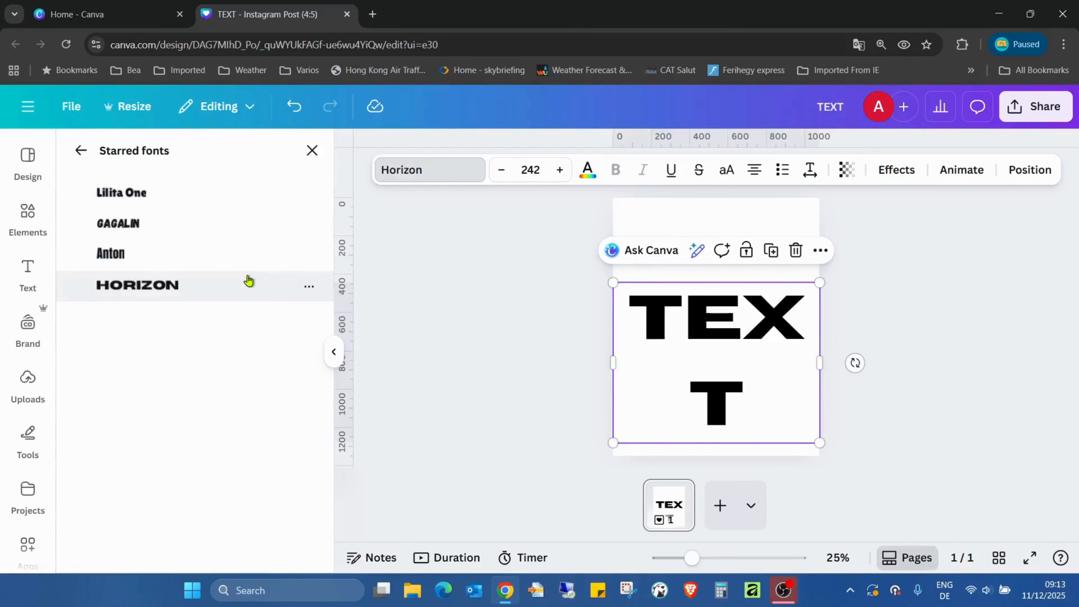
left_click(232, 248)
left_click(231, 220)
left_click(233, 200)
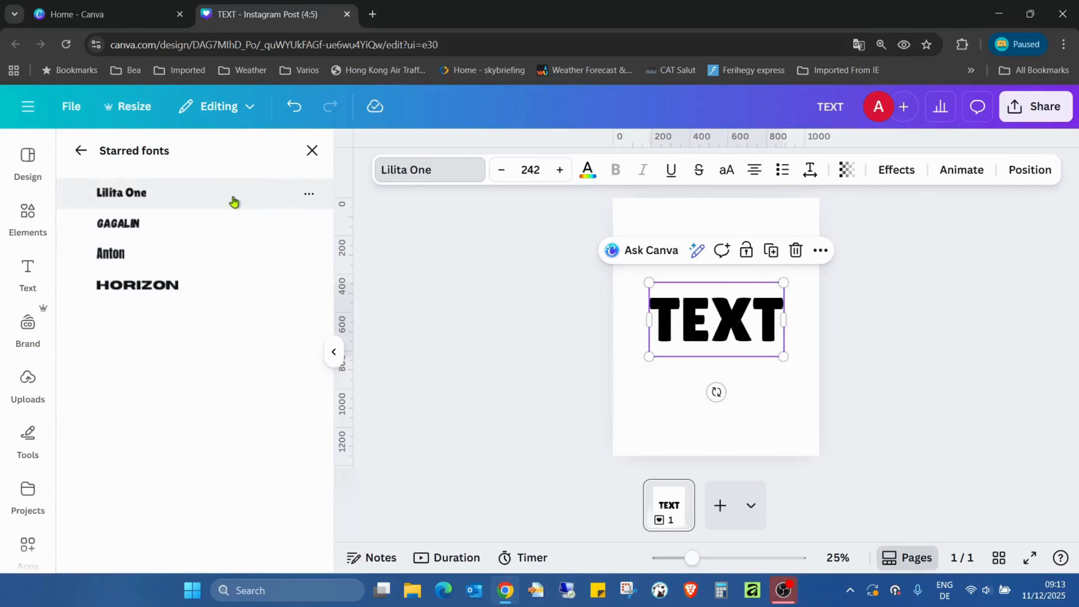
left_click(76, 149)
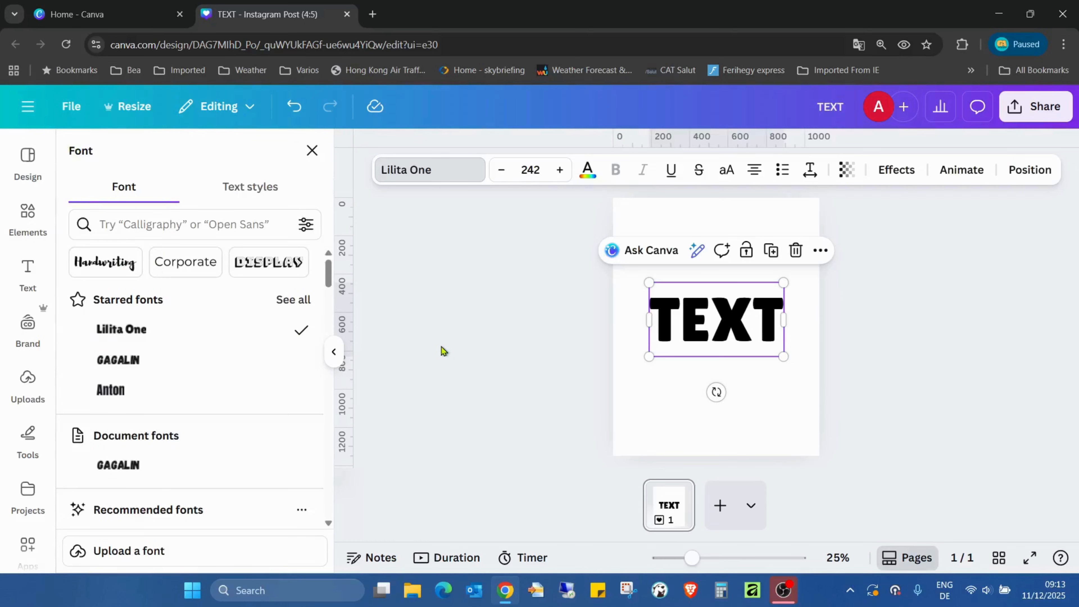